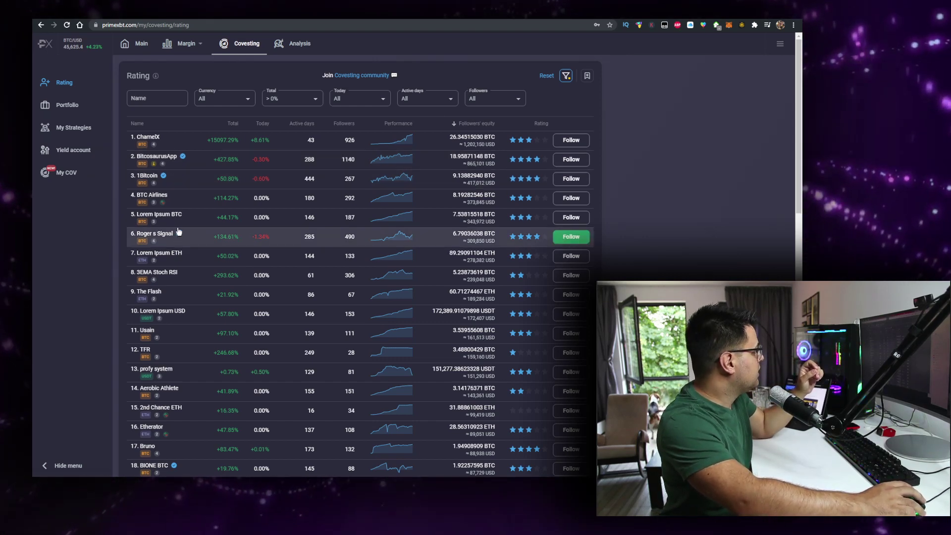
scroll(227, 357, "down", 3)
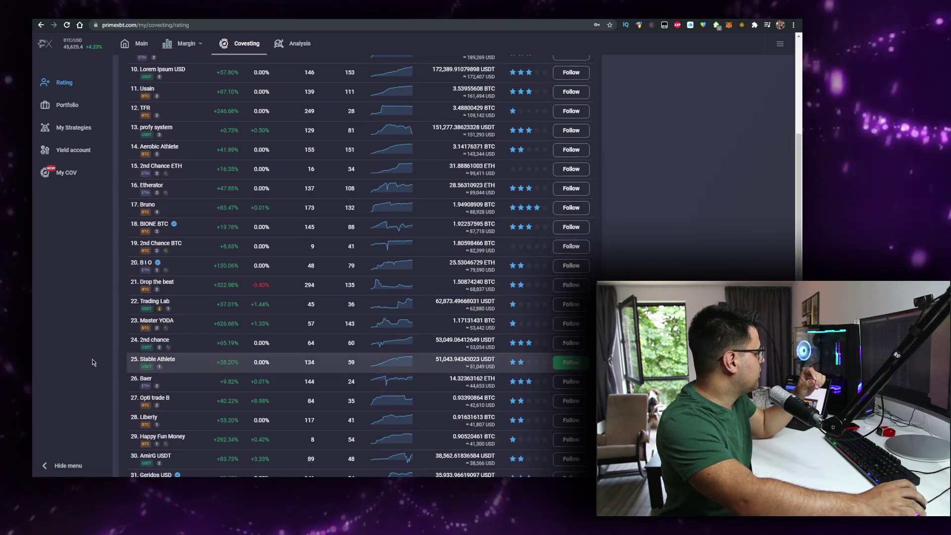
scroll(236, 364, "up", 3)
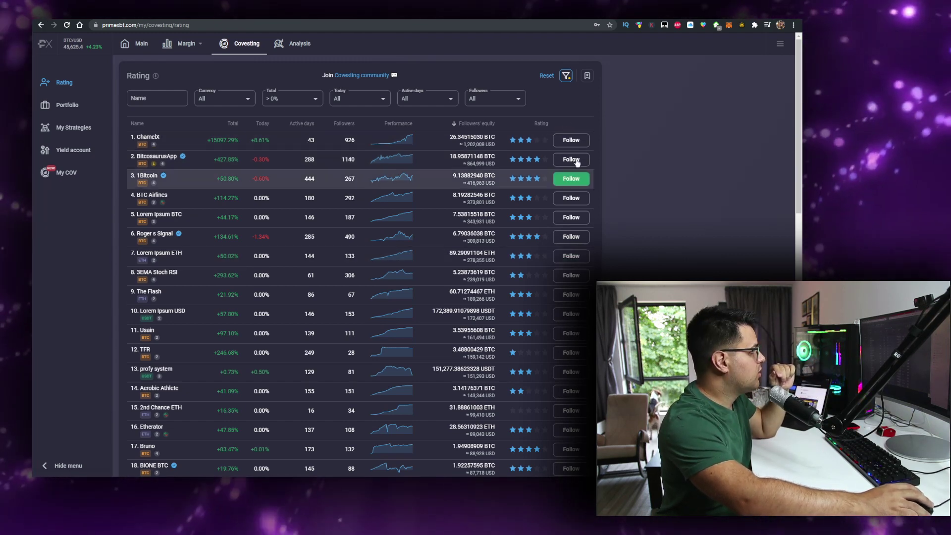
left_click_drag(449, 137, 497, 165)
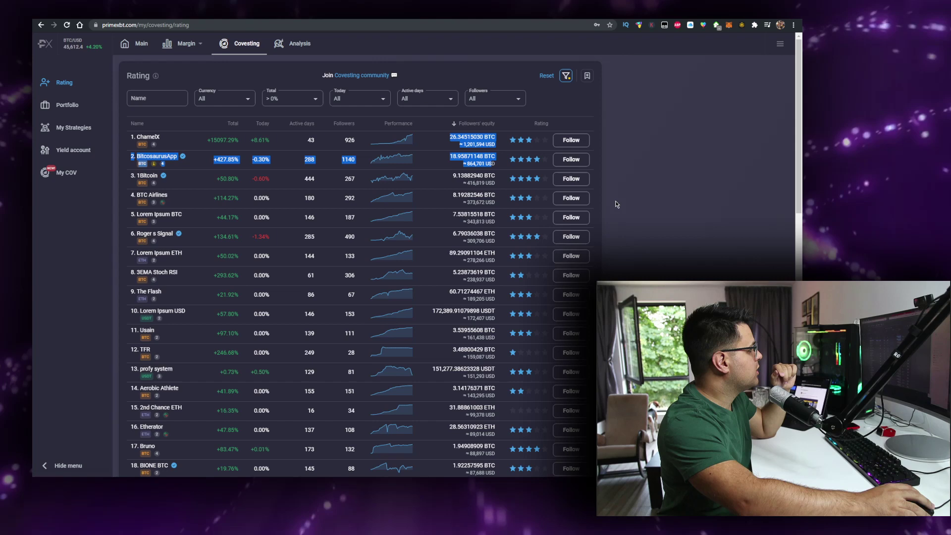
left_click_drag(255, 153, 476, 220)
left_click(470, 168)
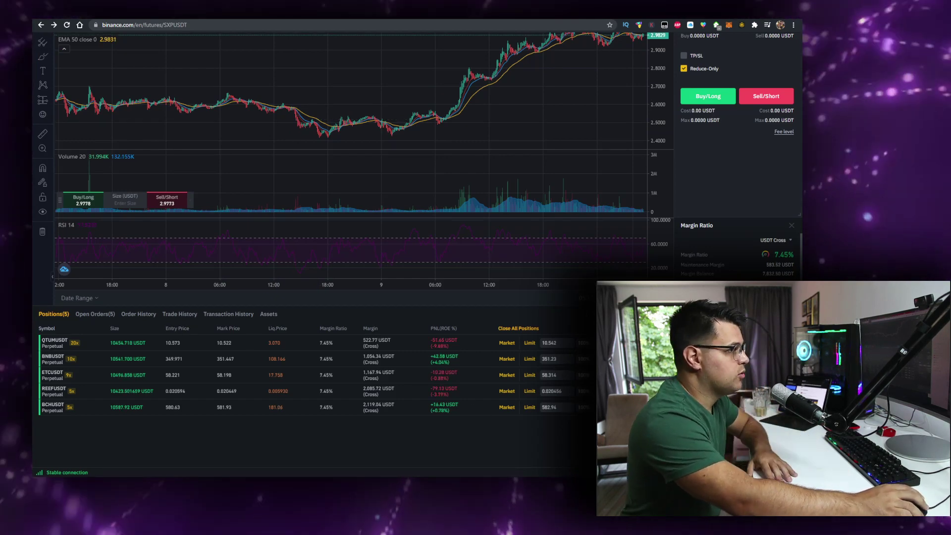
scroll(707, 260, "down", 1)
scroll(706, 261, "down", 1)
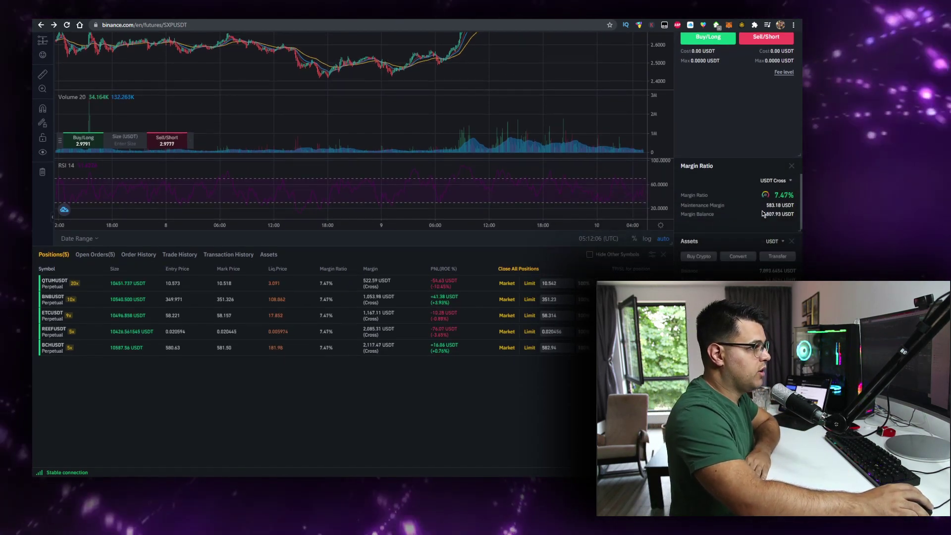
left_click_drag(762, 213, 773, 213)
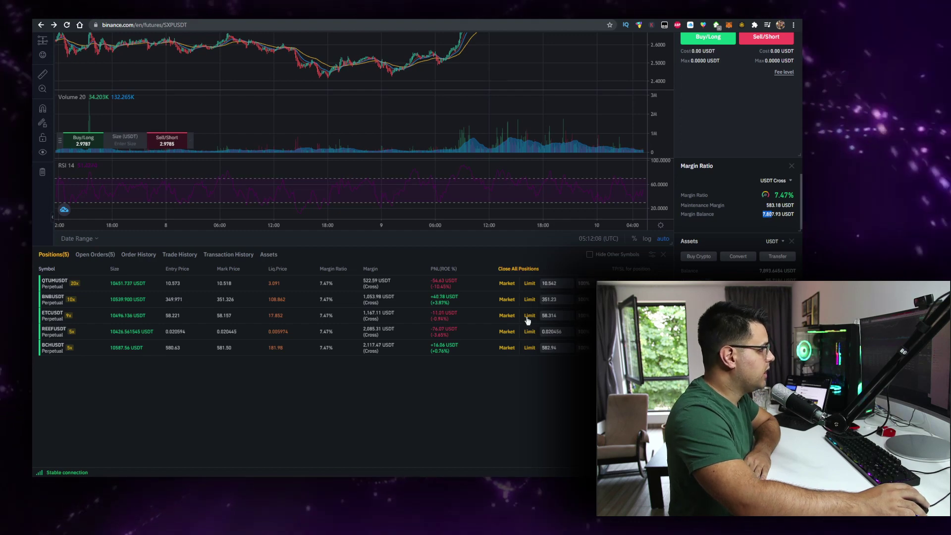
scroll(466, 268, "up", 2)
scroll(465, 255, "up", 1)
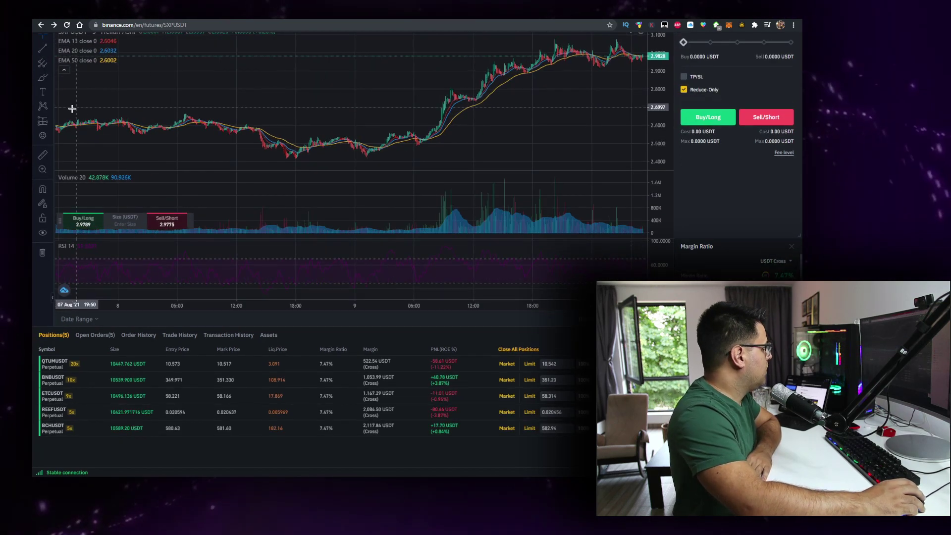
scroll(43, 111, "up", 1)
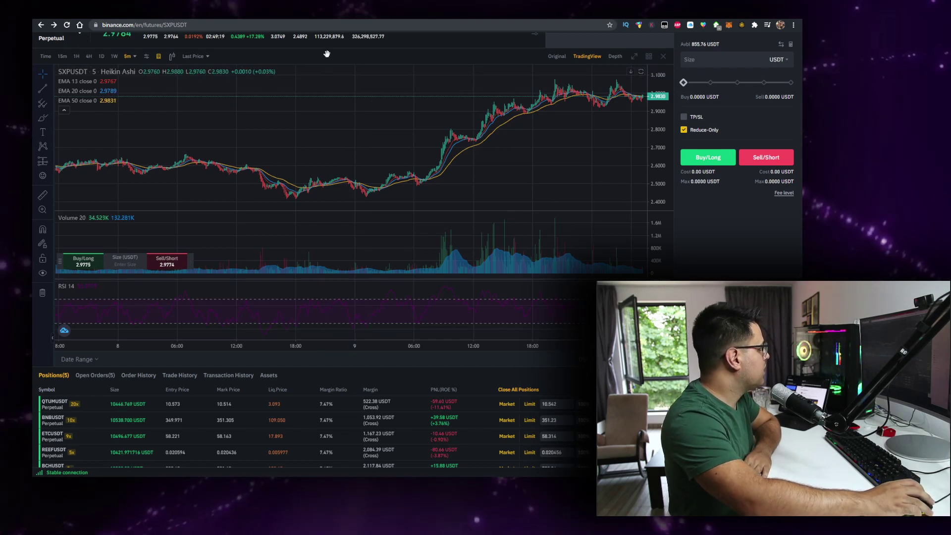
scroll(331, 59, "up", 2)
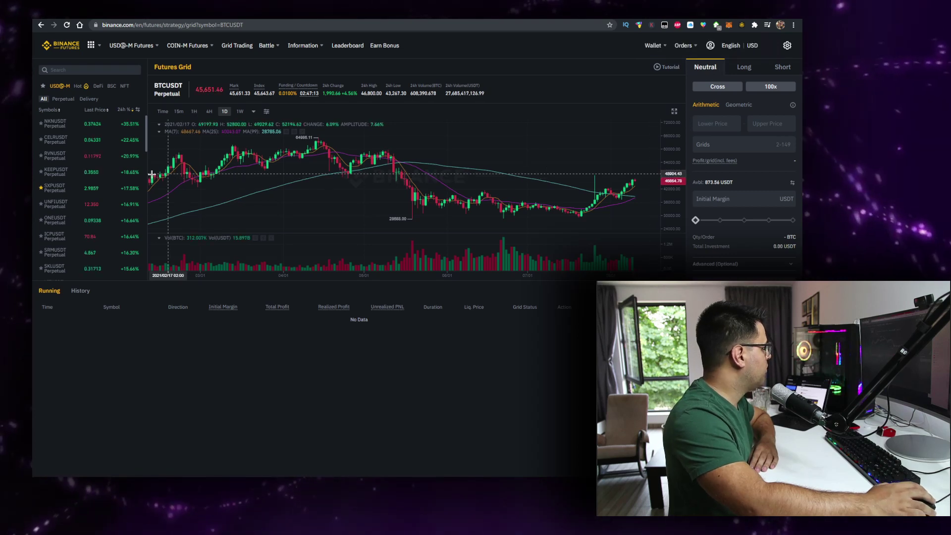
Switch the grid to the ONEUSDT perpetual contract.
left_click(71, 222)
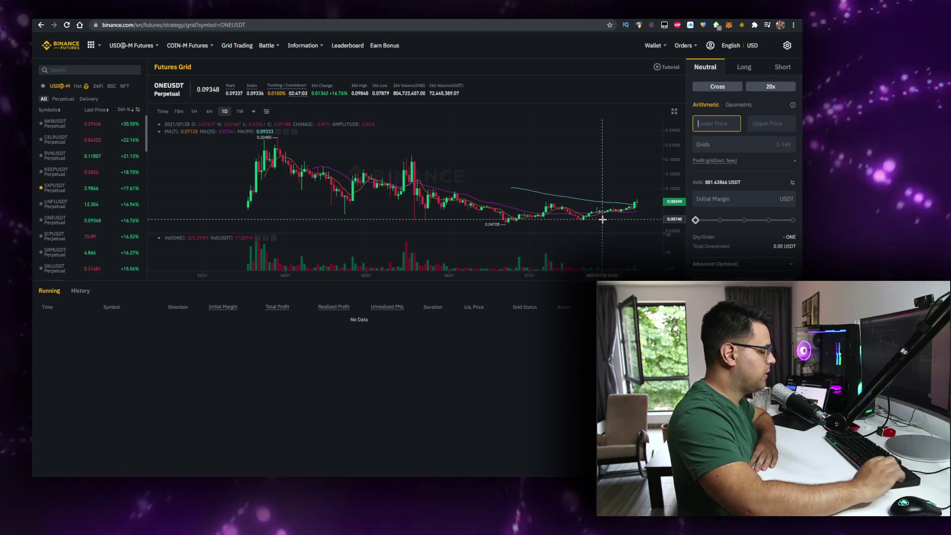
type("0.05")
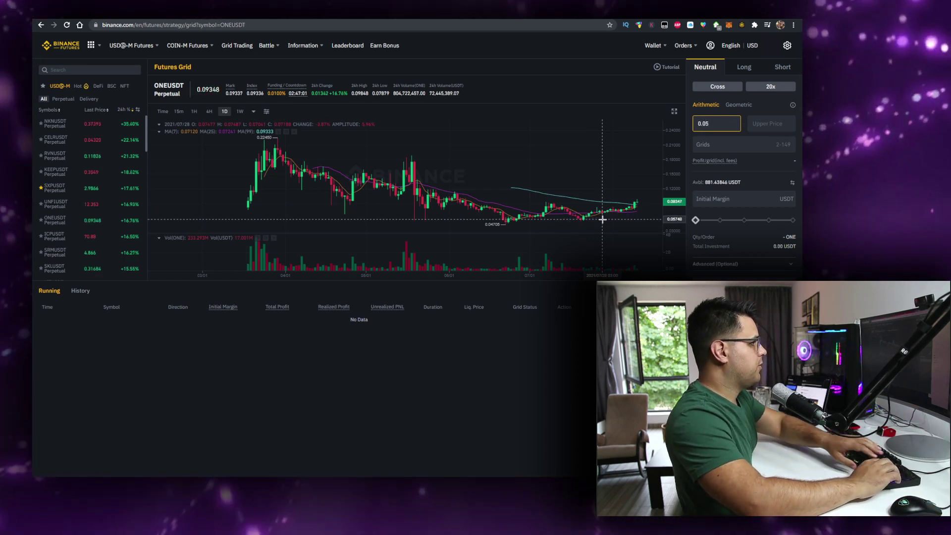
type("748")
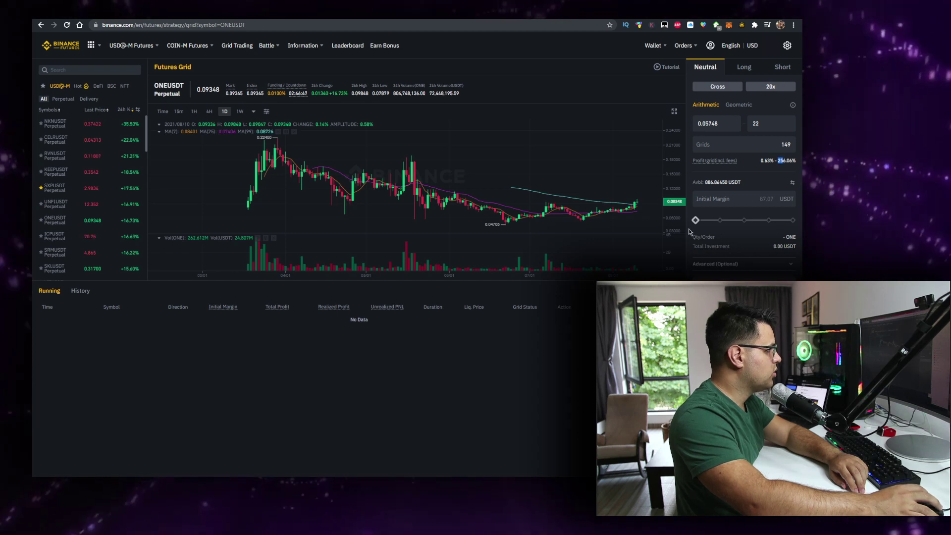
Raise the initial margin to about 94%, then cut it to roughly 10% (8.67 USDT).
left_click_drag(776, 220, 781, 220)
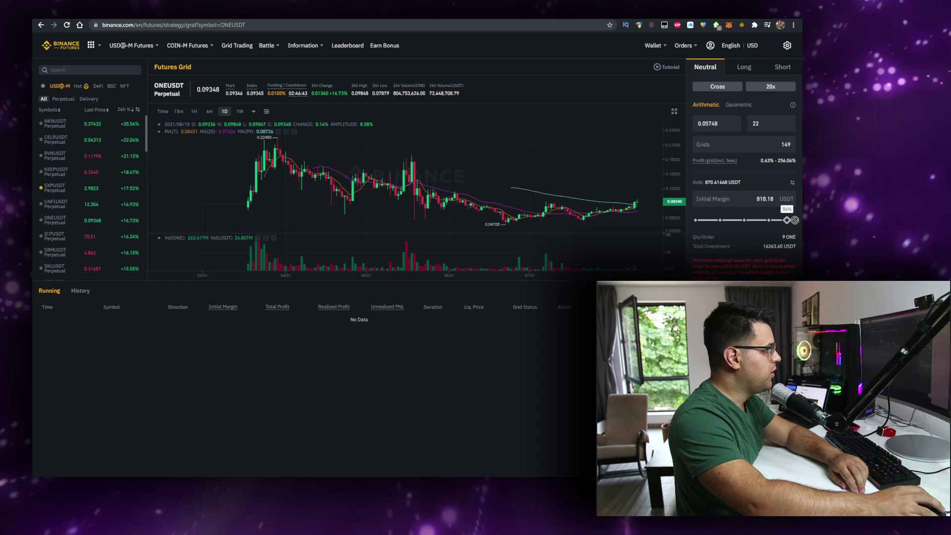
left_click_drag(794, 221, 695, 220)
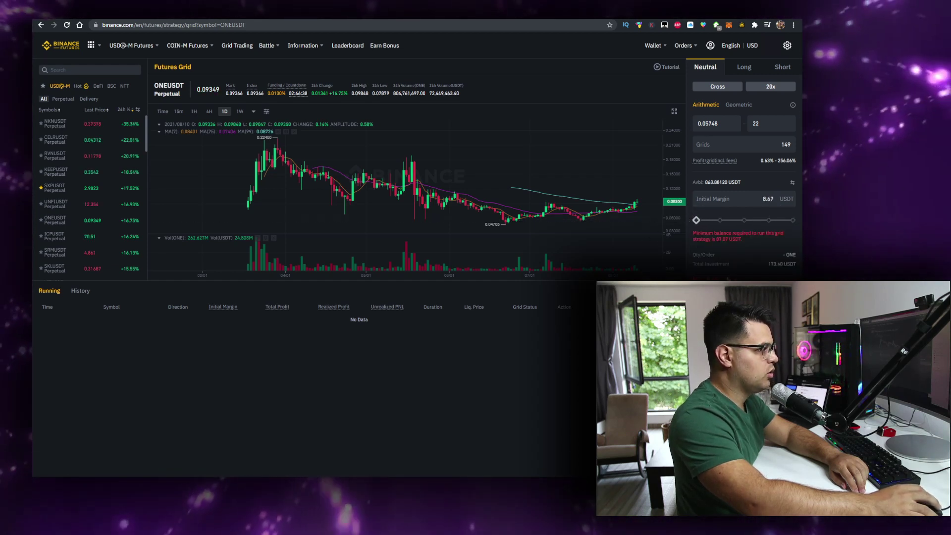
scroll(597, 218, "down", 2)
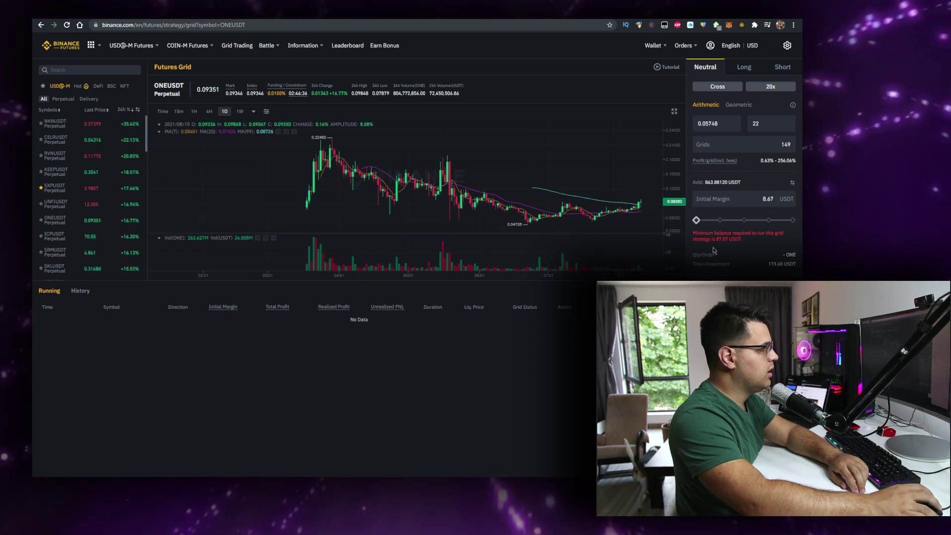
left_click_drag(559, 158, 476, 155)
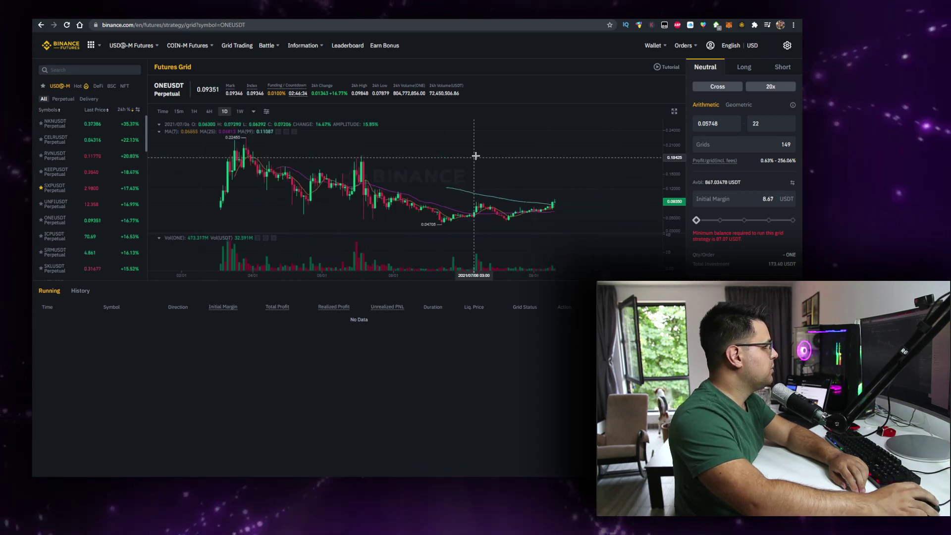